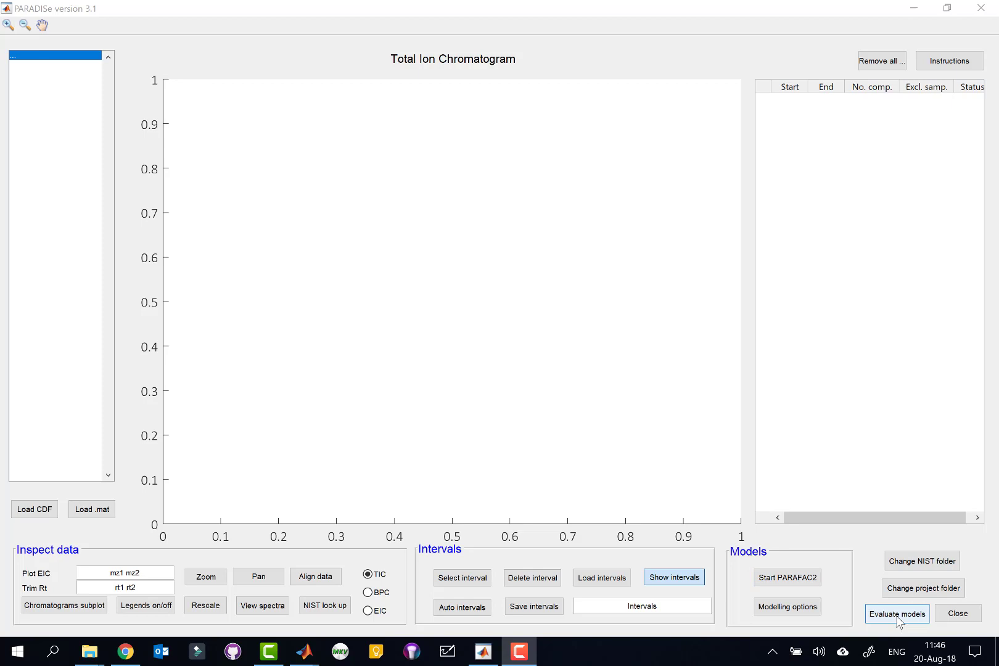
Step: Open the model evaluation window at full size and load Models.mat from the Desktop
{"action": "left_click", "coordinate": [918, 615]}
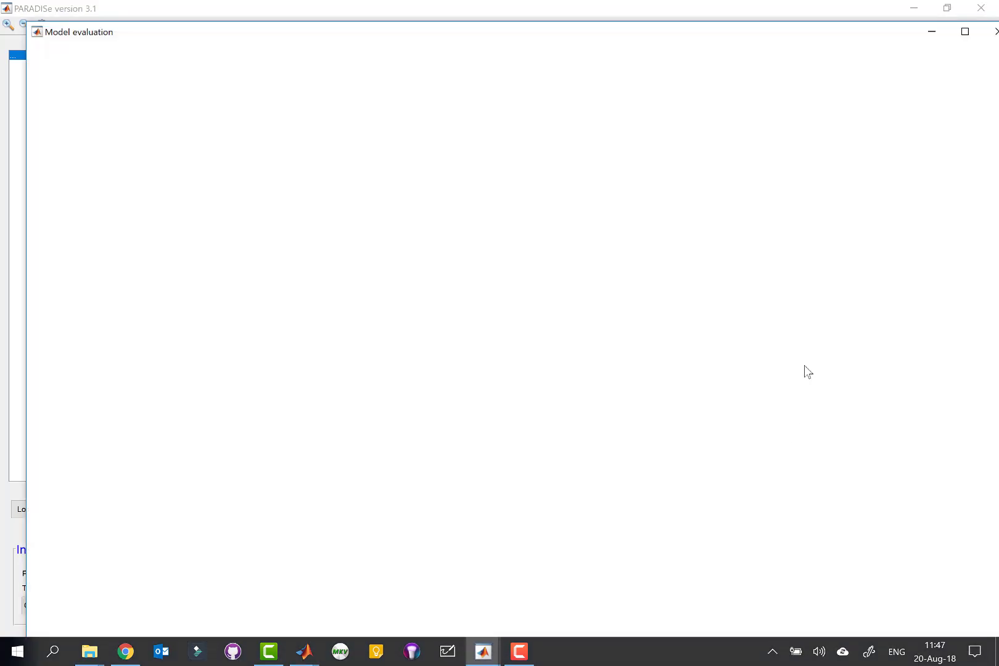
{"action": "left_click", "coordinate": [966, 32]}
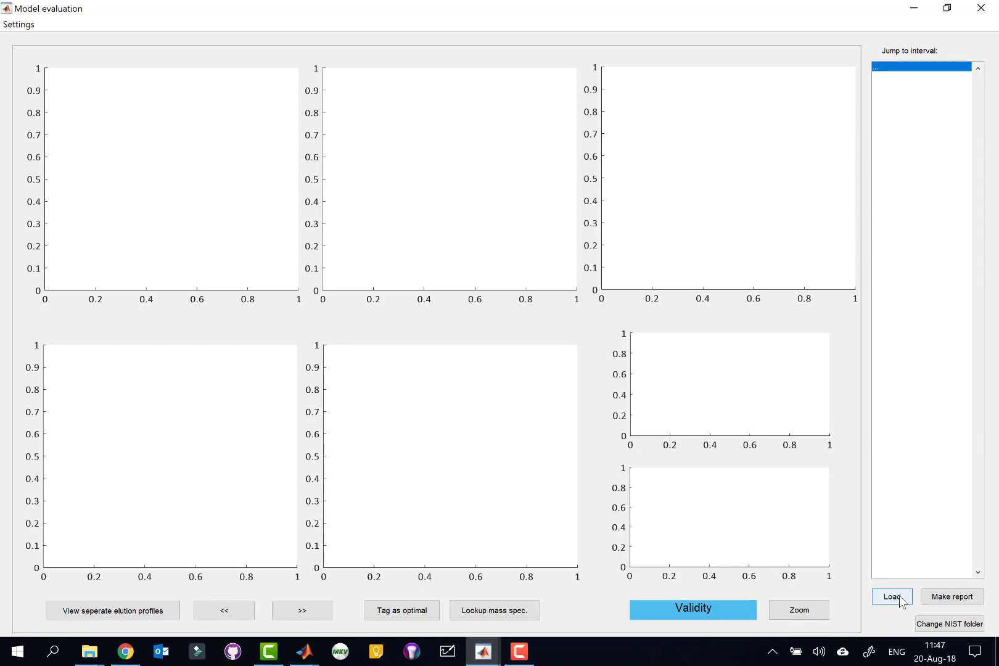
{"action": "left_click", "coordinate": [893, 597]}
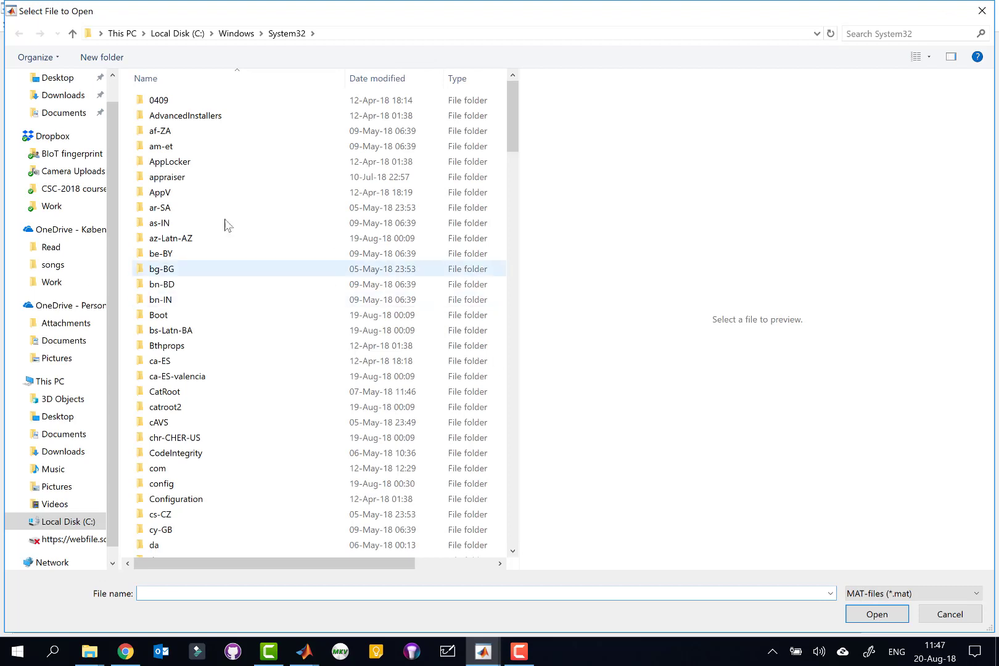
{"action": "left_click", "coordinate": [59, 78]}
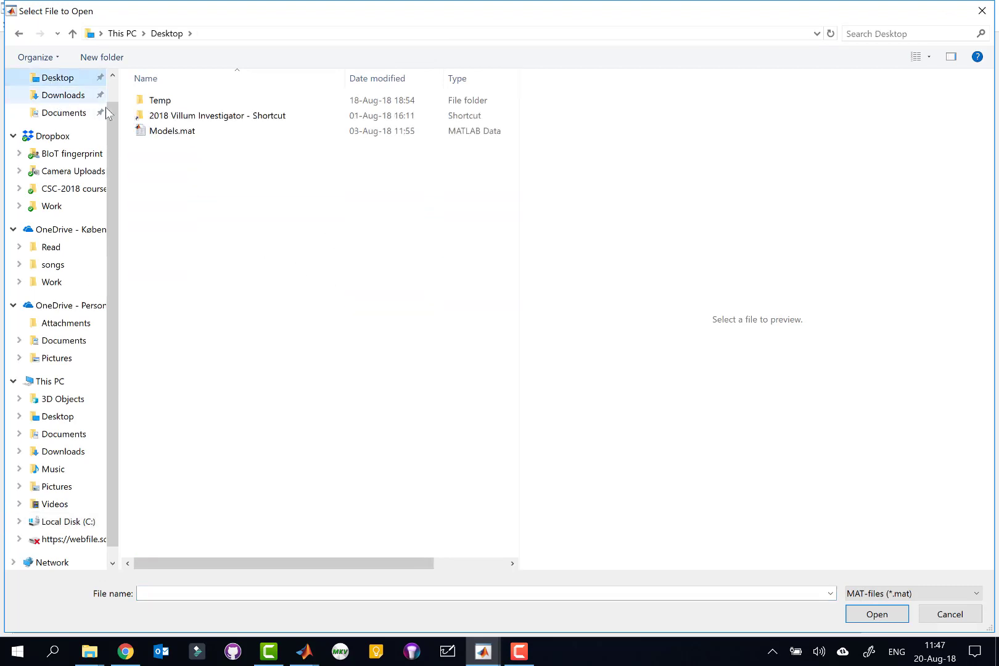
{"action": "double_click", "coordinate": [165, 137]}
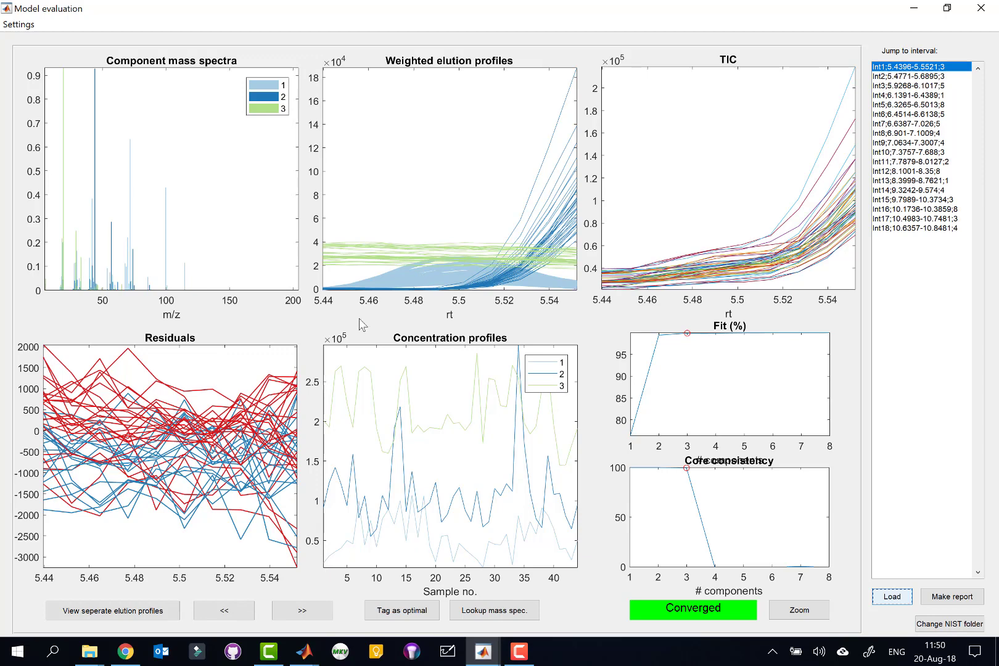
Step: Inspect the separate elution profiles of interval 1's three-component model in an enlarged figure, and close the figure
{"action": "left_click", "coordinate": [146, 611]}
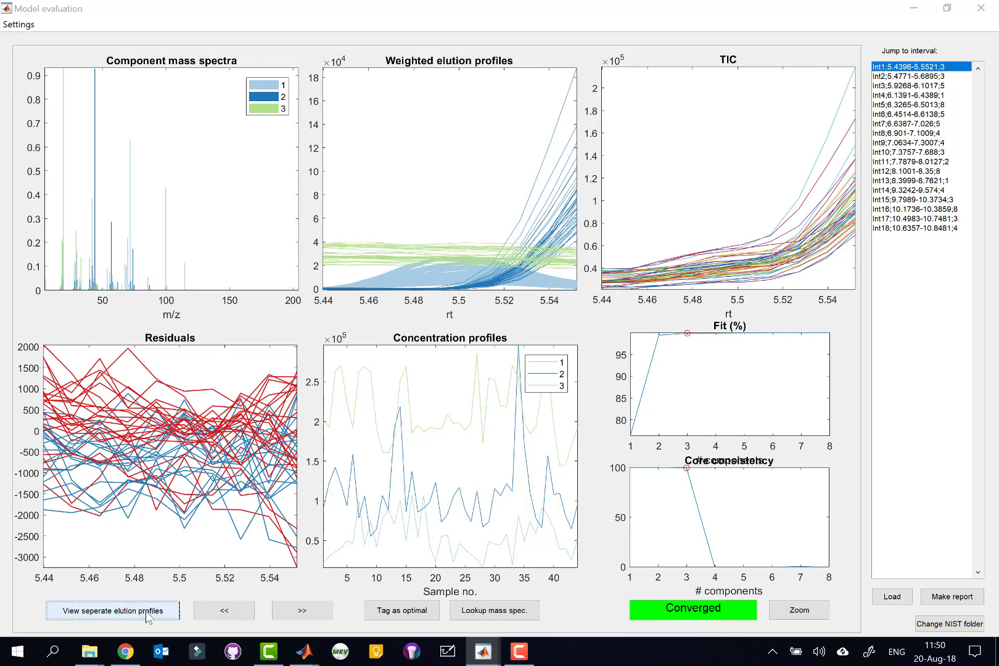
{"action": "left_click_drag", "start_coordinate": [523, 36], "coordinate": [765, 89]}
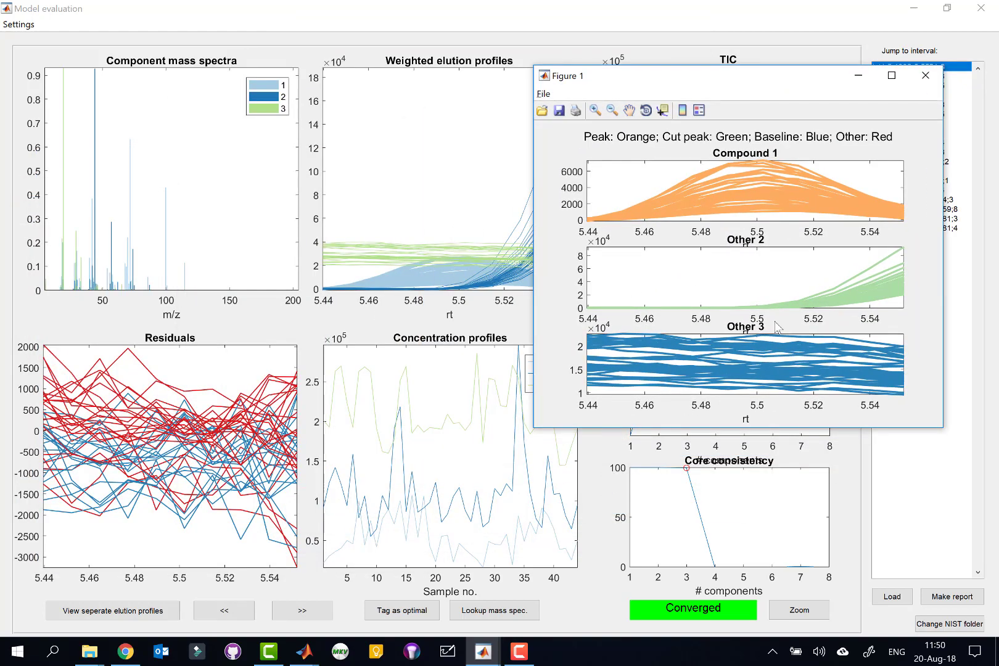
{"action": "left_click_drag", "start_coordinate": [554, 430], "coordinate": [558, 577]}
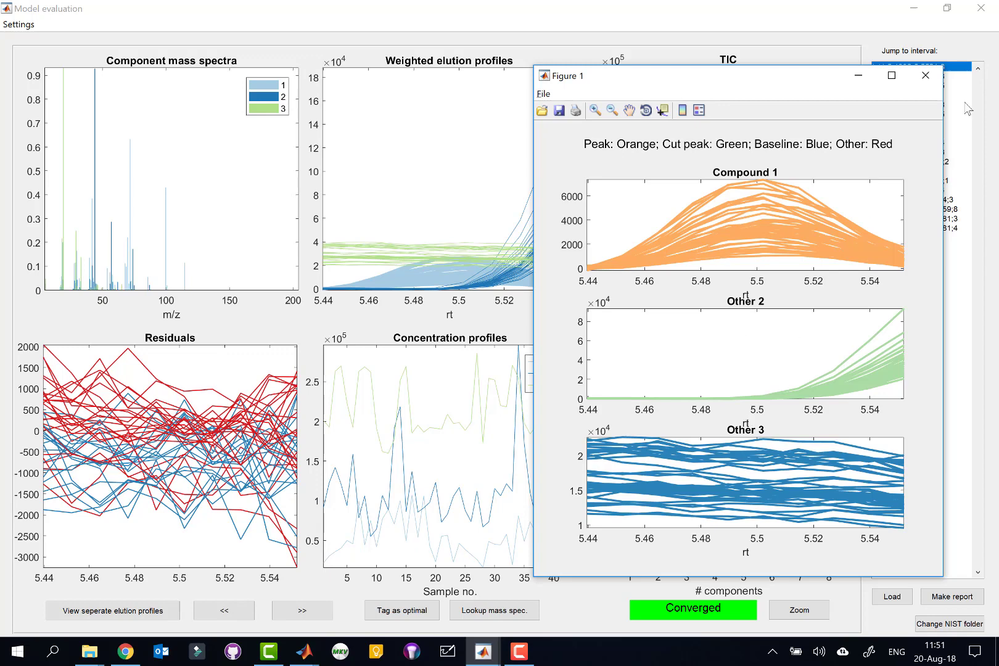
{"action": "left_click", "coordinate": [925, 76]}
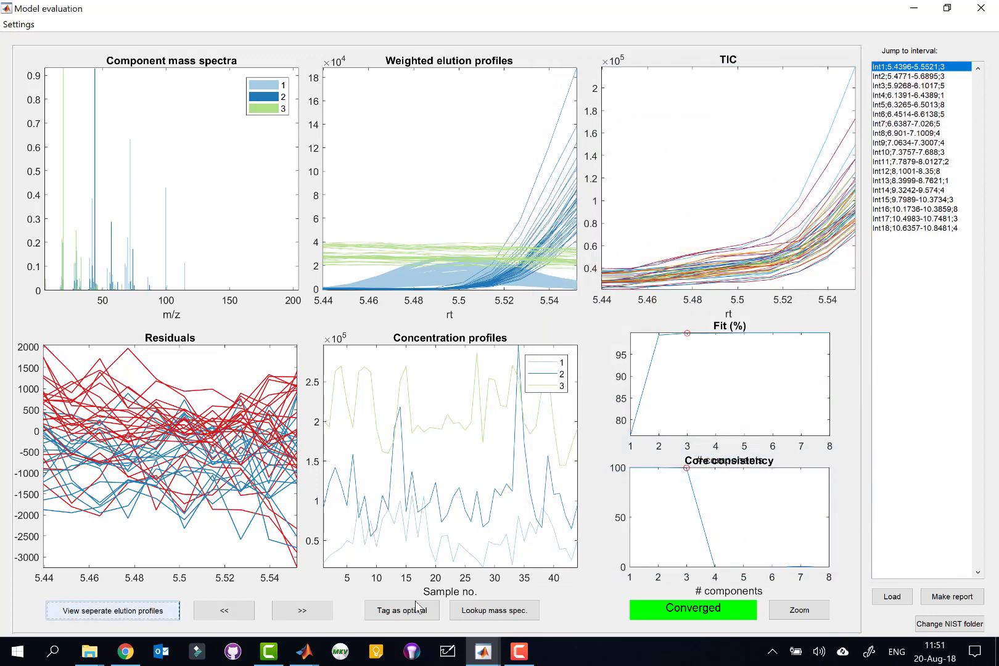
Step: Tag the three-component model of interval 1 as optimal, keeping only Compound 1
{"action": "left_click", "coordinate": [401, 615]}
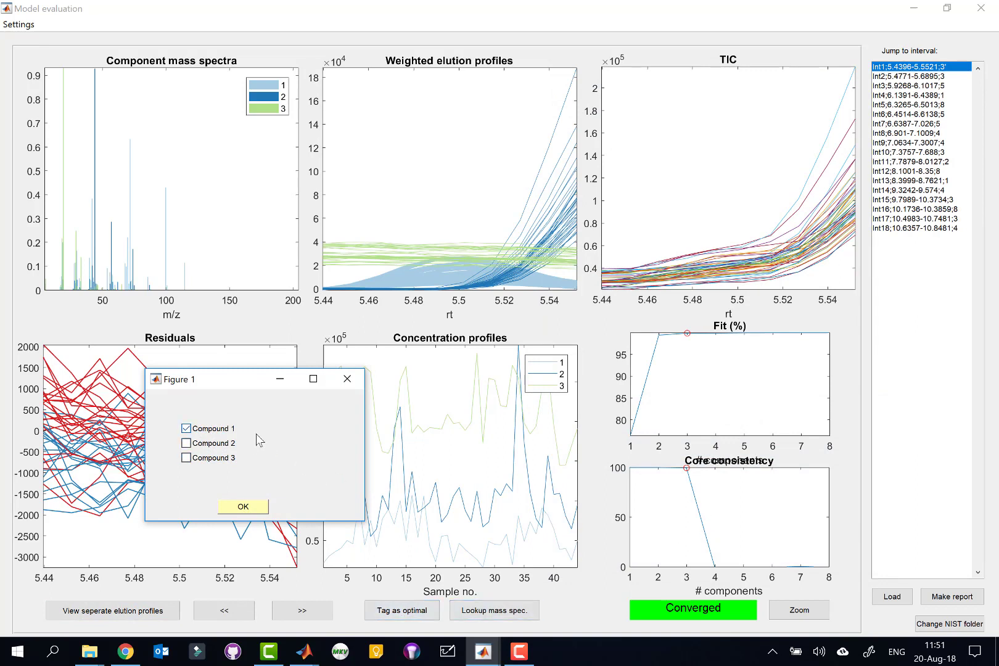
{"action": "left_click", "coordinate": [186, 428]}
{"action": "left_click", "coordinate": [244, 509]}
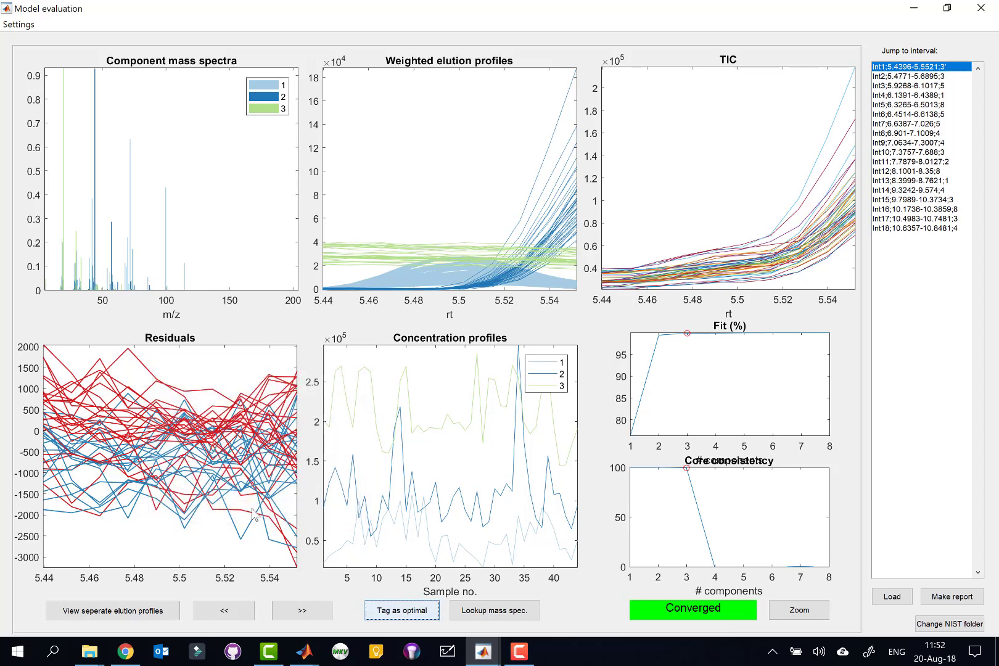
Step: Compare the three- and four-component models of interval 2, ending on the three-component model
{"action": "left_click", "coordinate": [921, 79]}
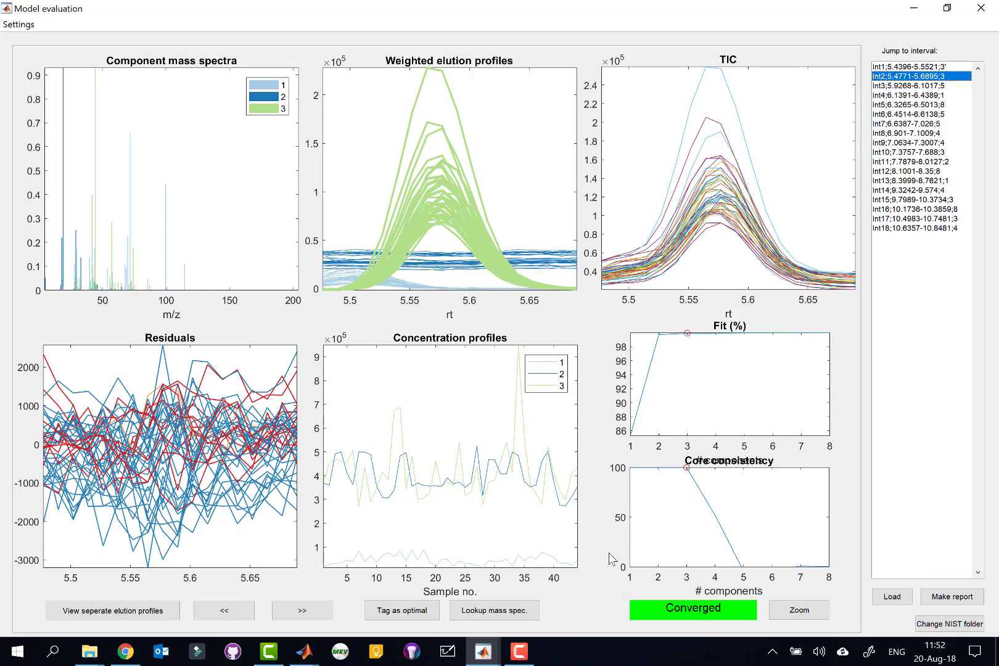
{"action": "left_click", "coordinate": [298, 611]}
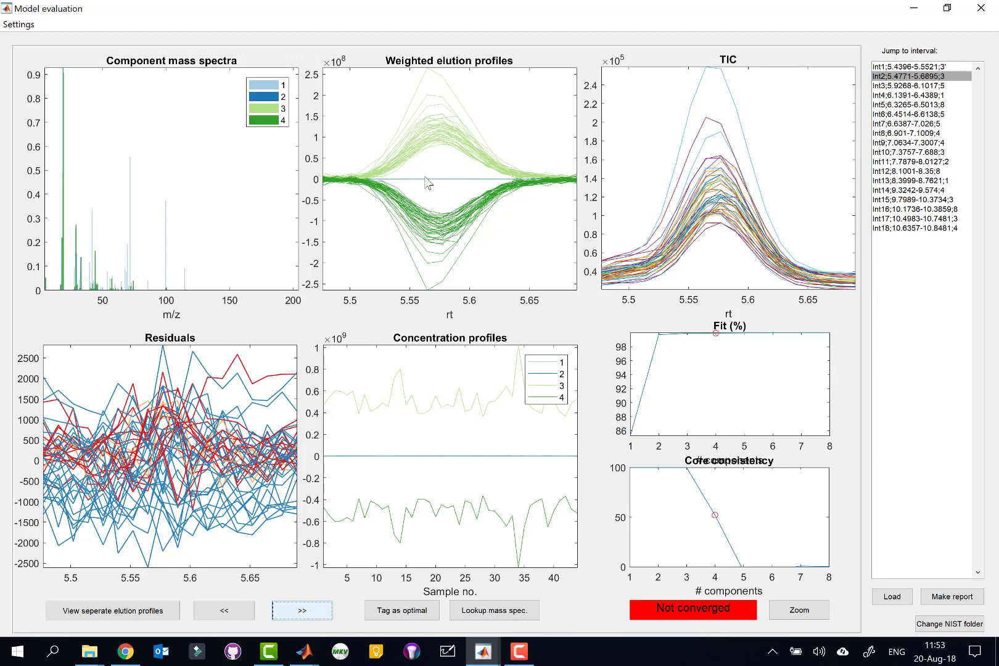
{"action": "left_click", "coordinate": [230, 616]}
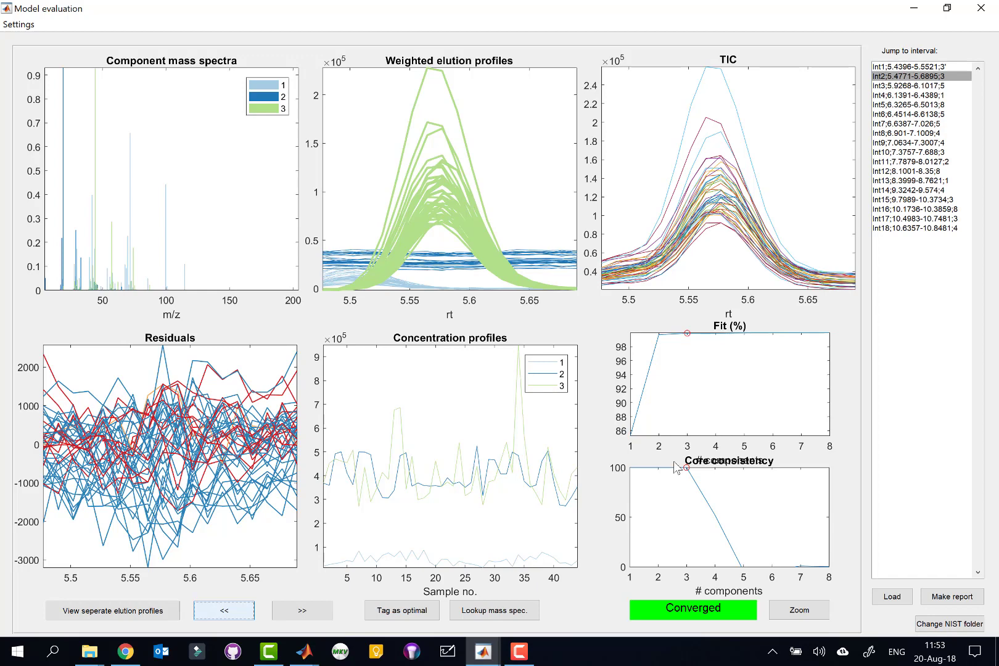
Step: Check the separate elution profiles of interval 2's three-component model and tag it as optimal with only Compound 3 selected
{"action": "left_click", "coordinate": [170, 610]}
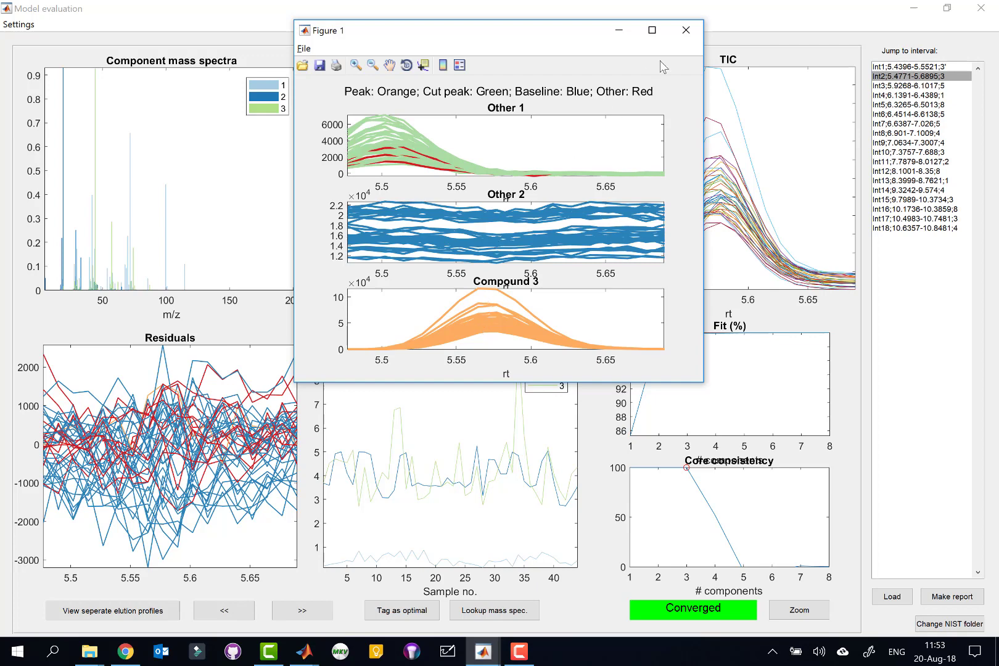
{"action": "left_click", "coordinate": [685, 30]}
{"action": "left_click", "coordinate": [401, 610]}
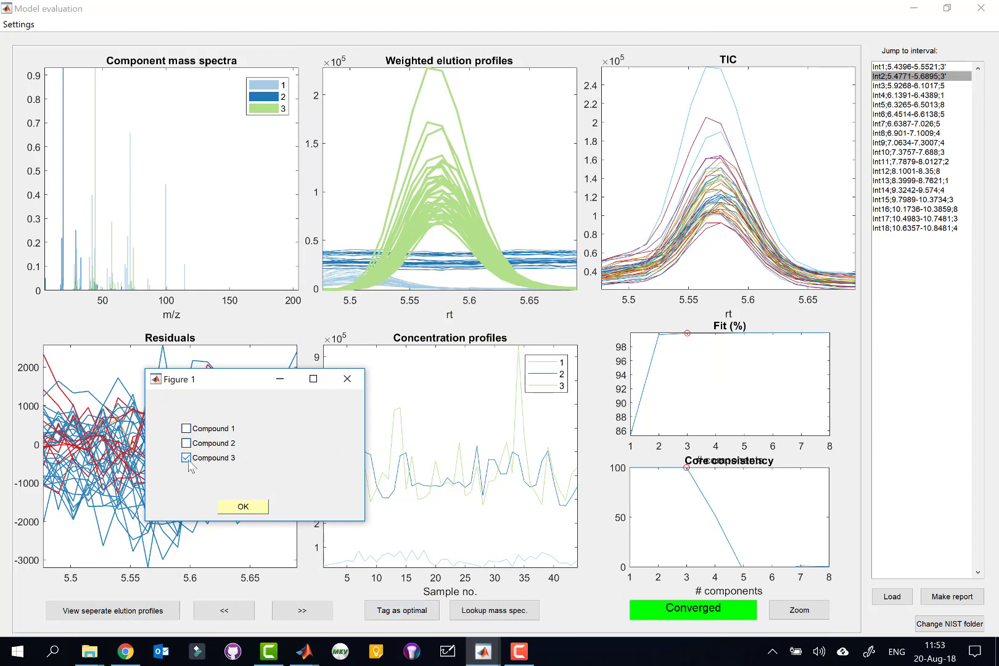
{"action": "left_click", "coordinate": [245, 510]}
Step: Compare the models of interval 3 from five down to two components, and return to the five-component model
{"action": "left_click", "coordinate": [912, 88]}
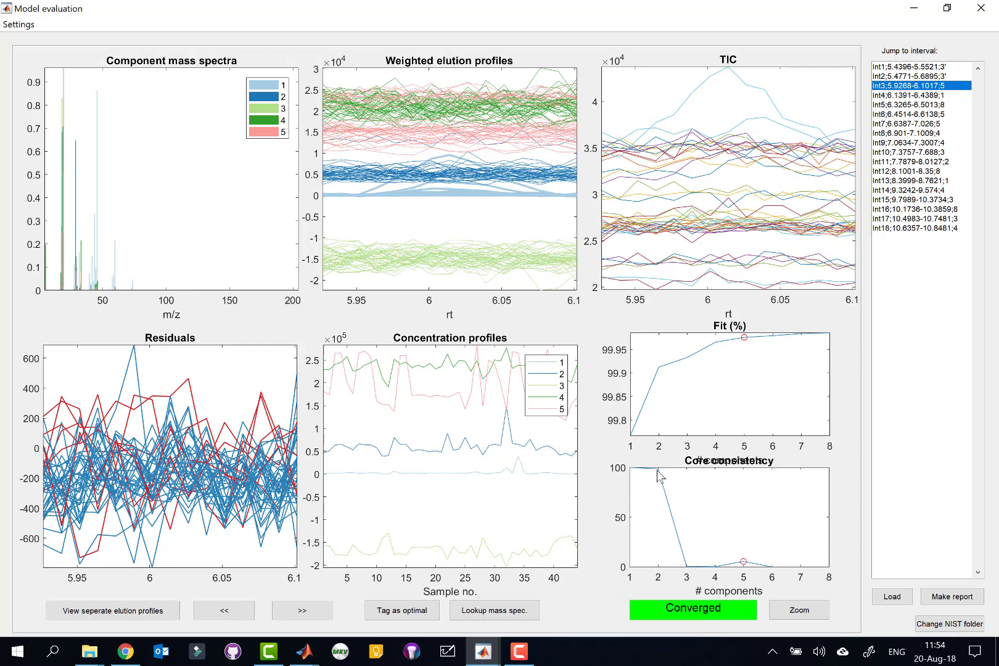
{"action": "left_click", "coordinate": [224, 617]}
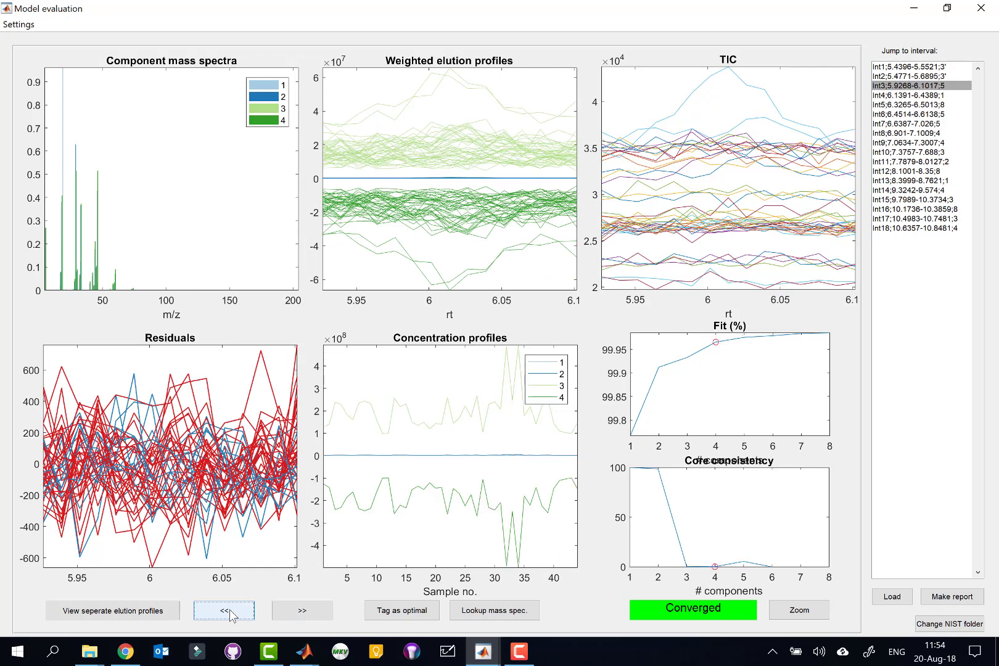
{"action": "left_click", "coordinate": [226, 611]}
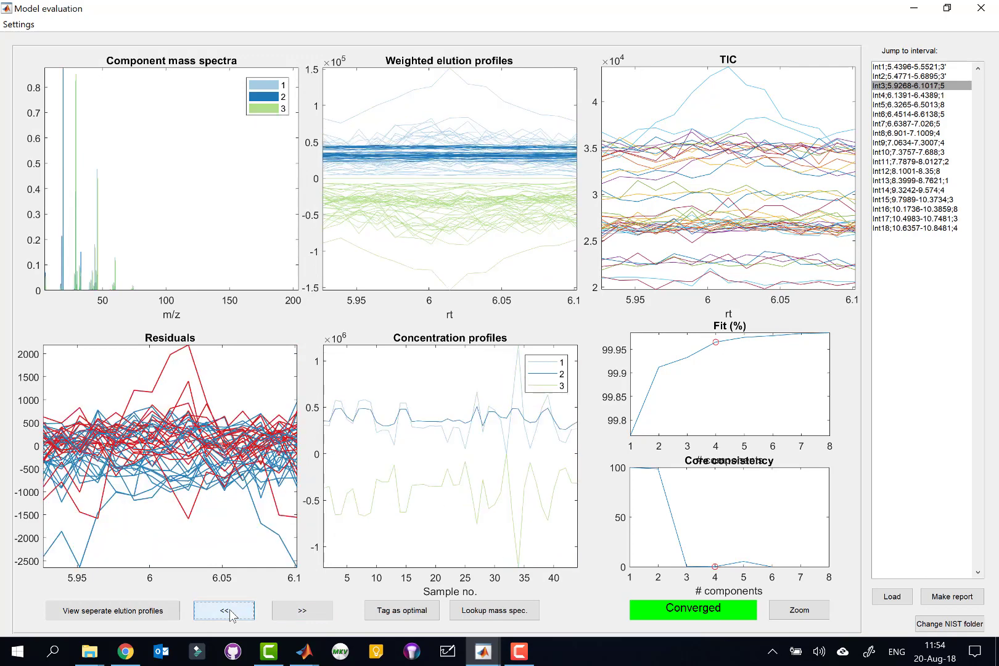
{"action": "left_click", "coordinate": [226, 611]}
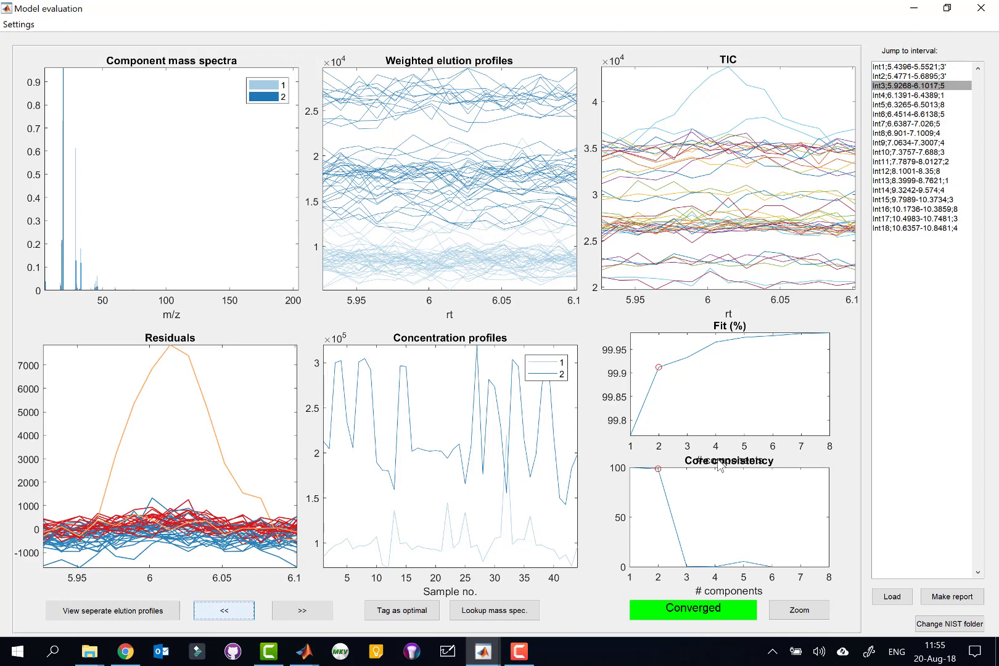
{"action": "left_click", "coordinate": [302, 613]}
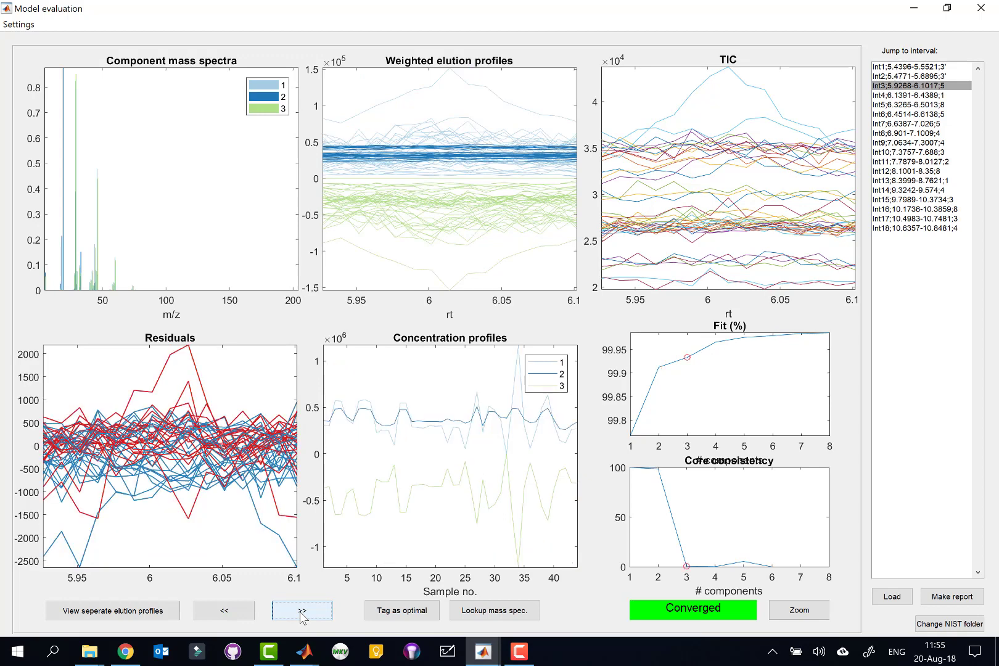
{"action": "left_click", "coordinate": [301, 613]}
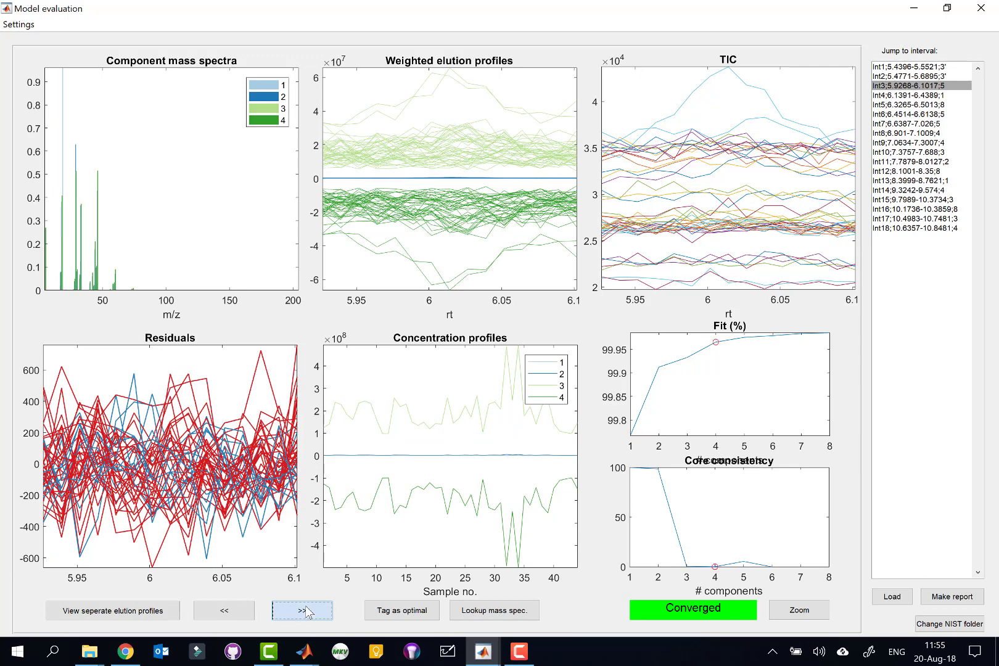
{"action": "left_click", "coordinate": [306, 610]}
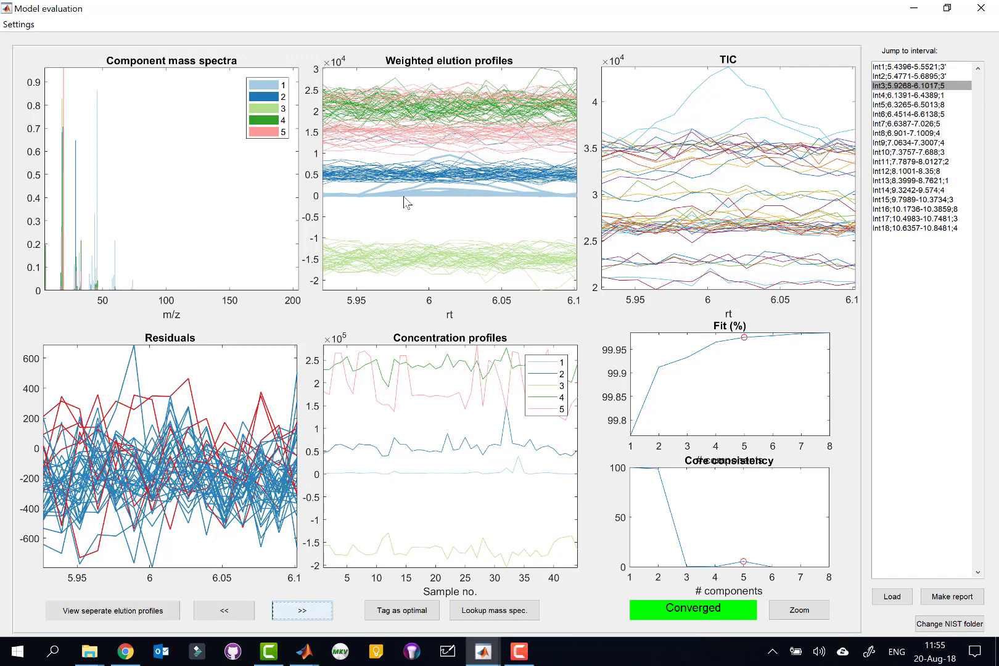
Step: Examine the separate elution profiles of interval 3's five-component model in an enlarged figure beside the TIC plot, and close it
{"action": "left_click", "coordinate": [115, 612]}
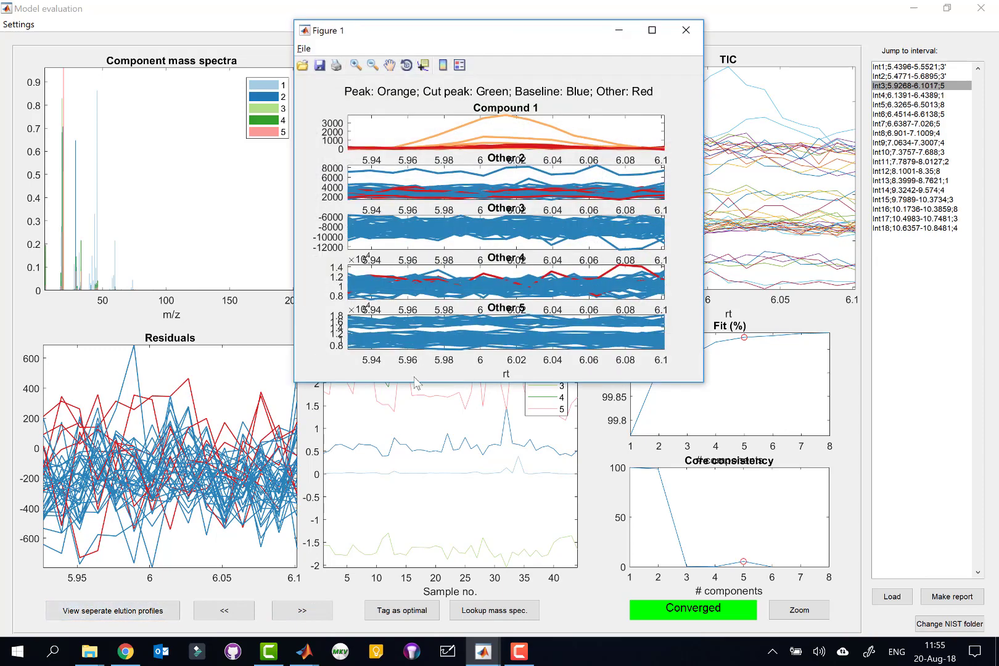
{"action": "left_click_drag", "start_coordinate": [413, 382], "coordinate": [413, 615]}
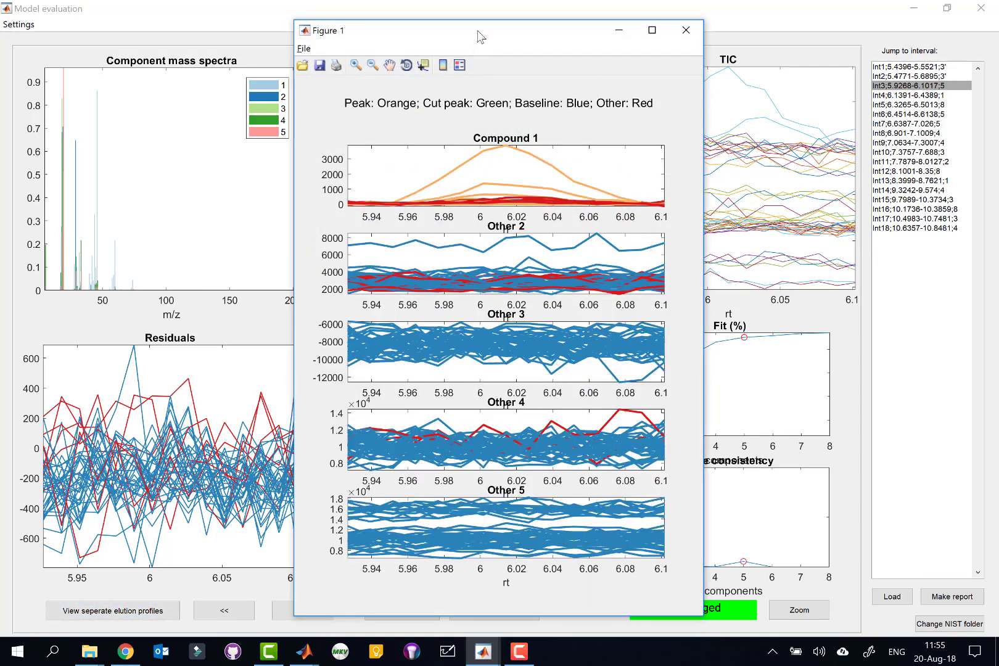
{"action": "left_click_drag", "start_coordinate": [480, 37], "coordinate": [260, 31]}
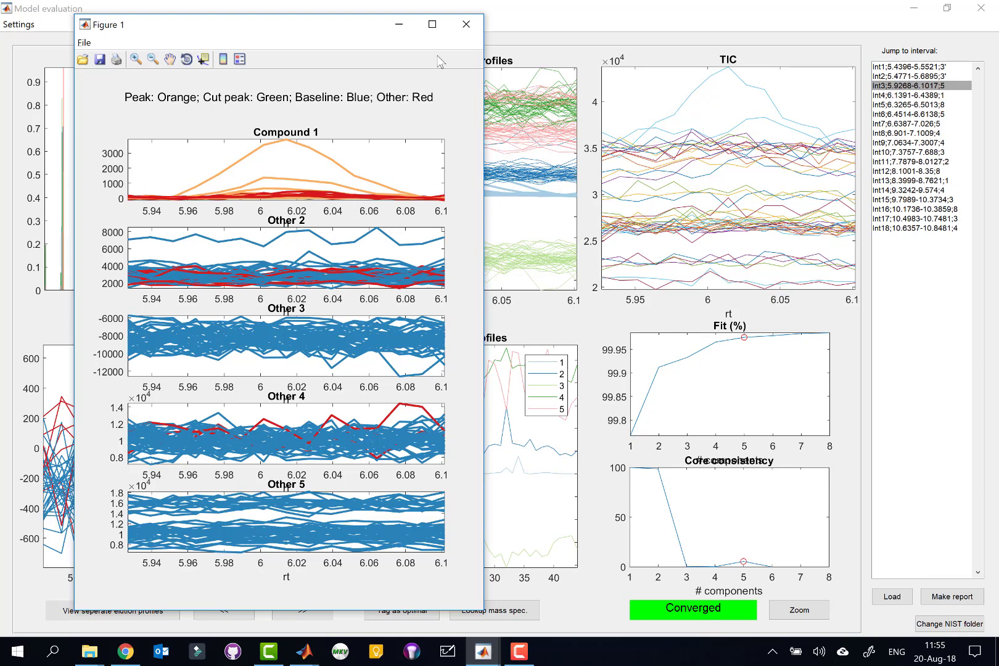
{"action": "left_click", "coordinate": [470, 25]}
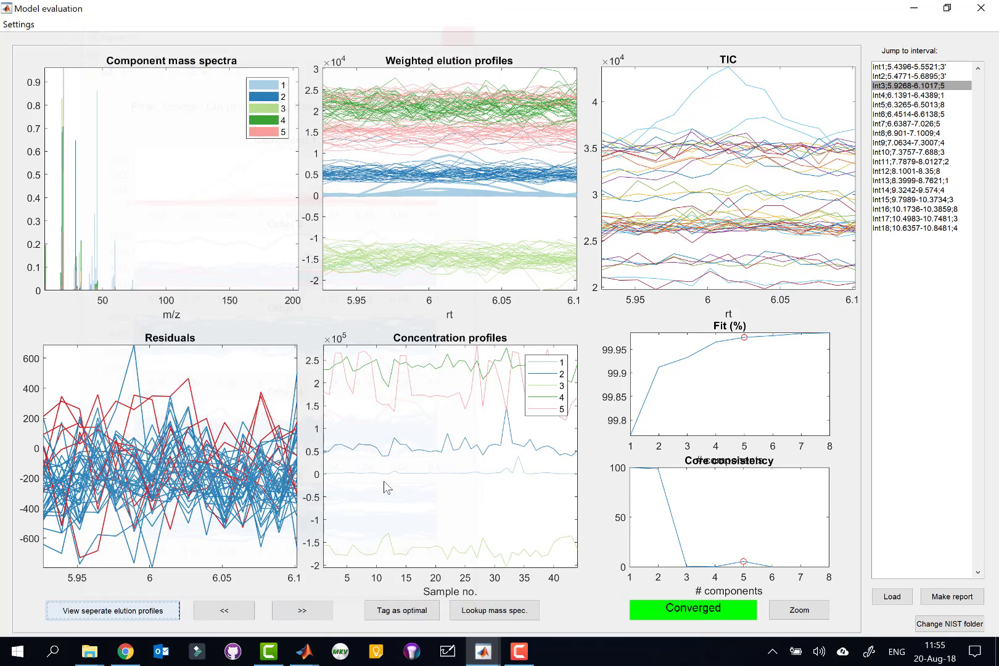
Step: Tag the five-component model of interval 3 as optimal, keeping only Compound 1
{"action": "left_click", "coordinate": [394, 610]}
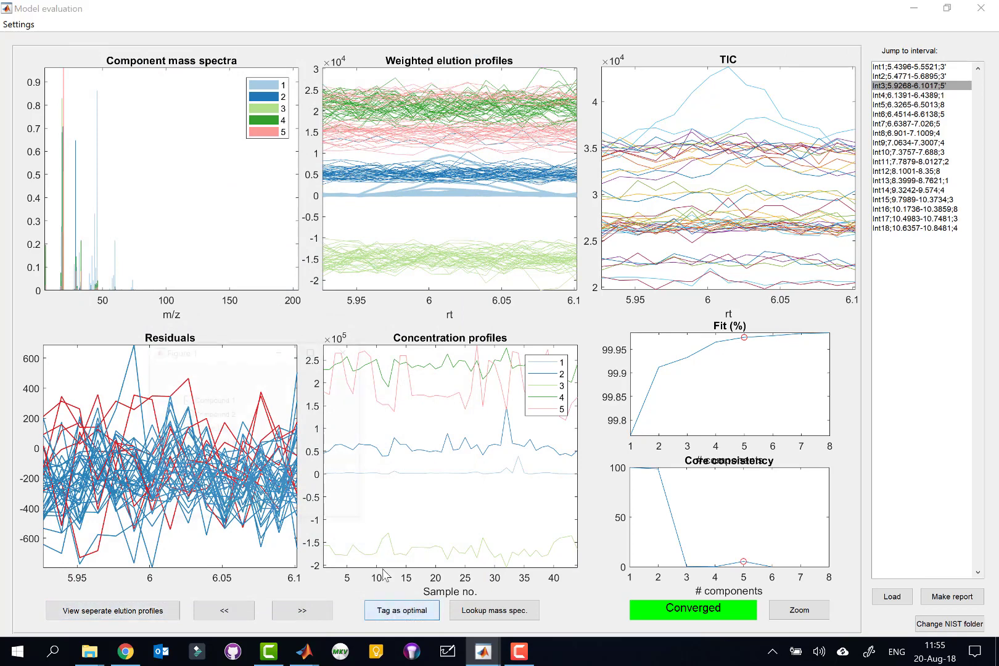
{"action": "left_click", "coordinate": [186, 399]}
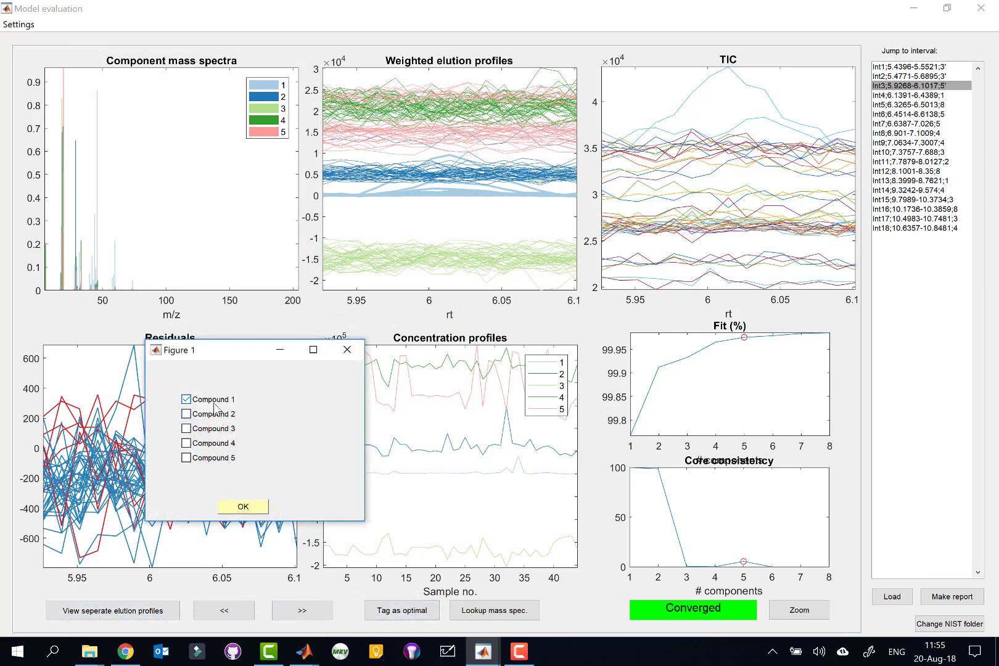
{"action": "left_click", "coordinate": [243, 507]}
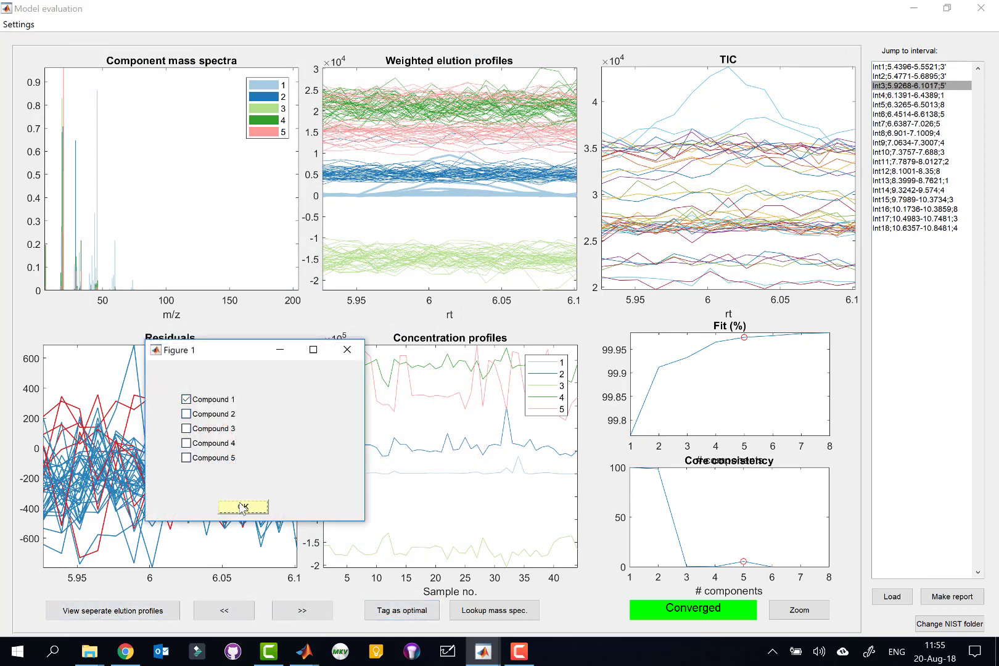
Step: Compare the one-, two- and three-component models of interval 4, and go back to the one-component model
{"action": "left_click", "coordinate": [903, 95]}
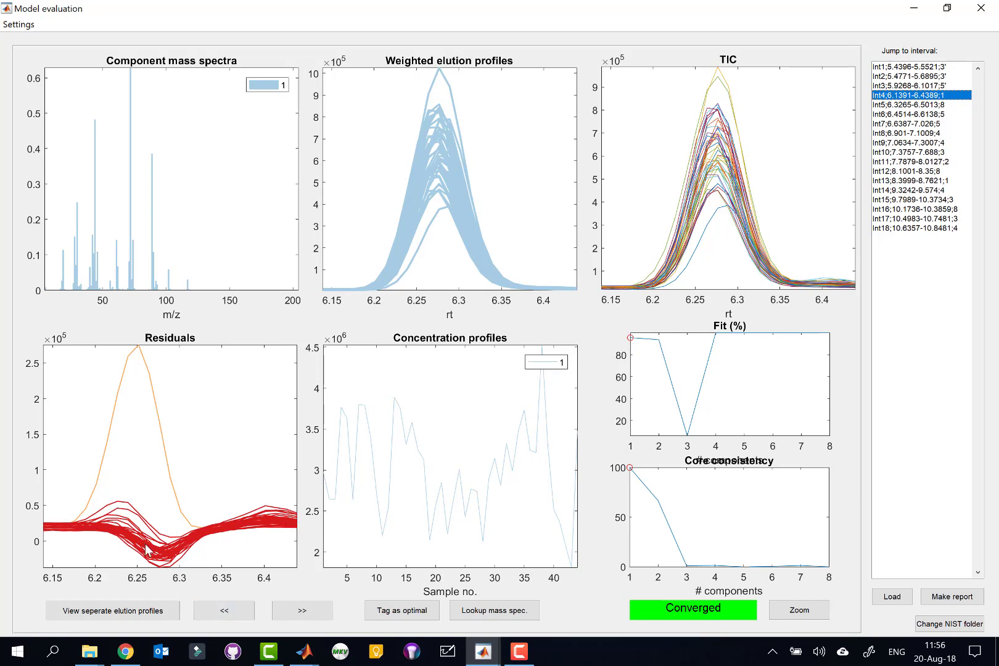
{"action": "left_click", "coordinate": [301, 612]}
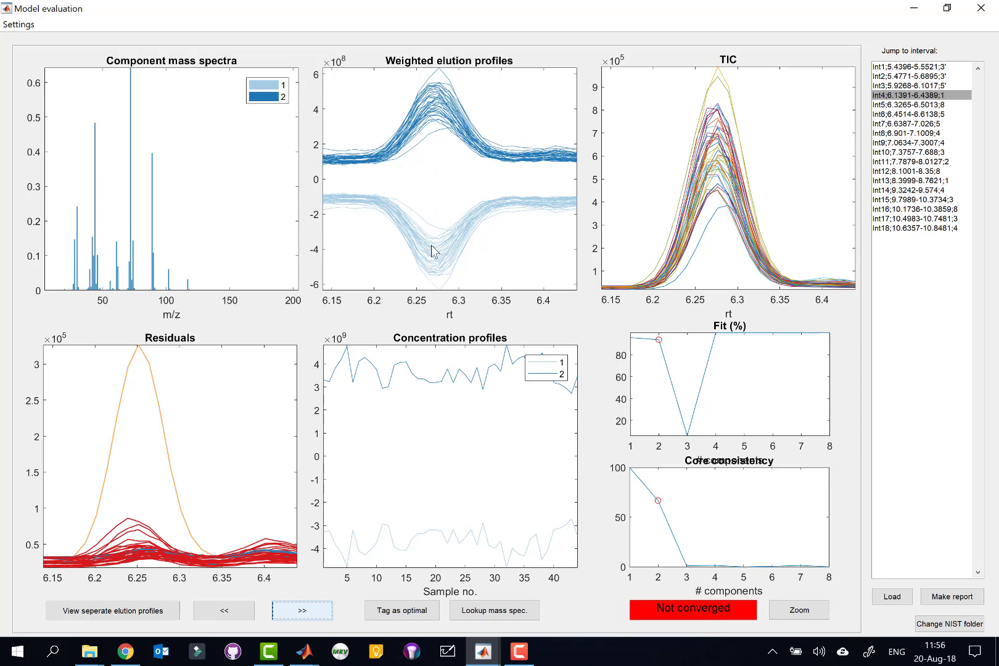
{"action": "left_click", "coordinate": [296, 616]}
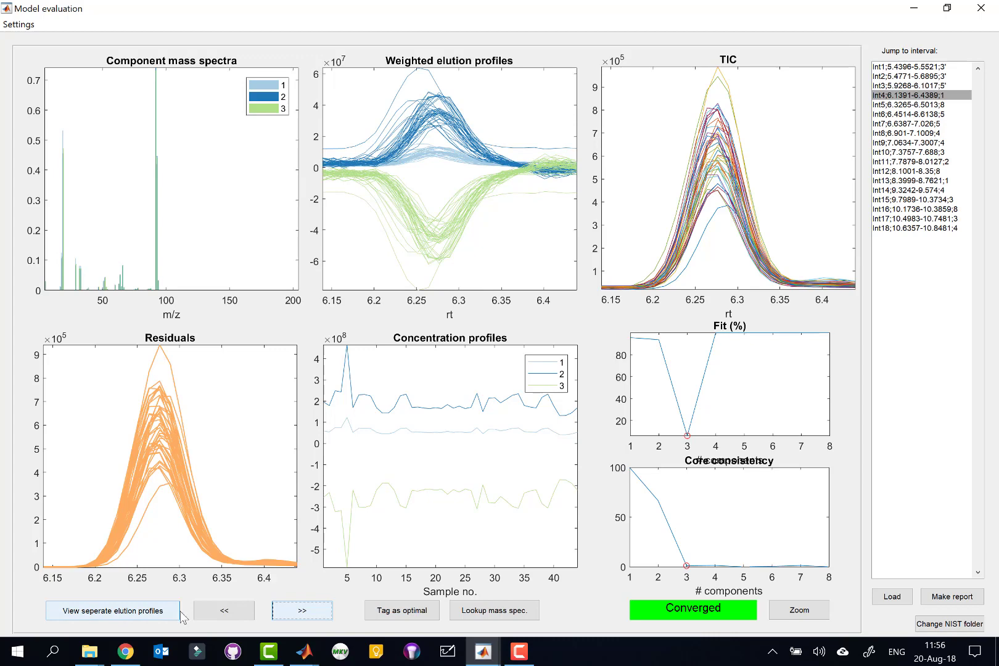
{"action": "left_click", "coordinate": [235, 615]}
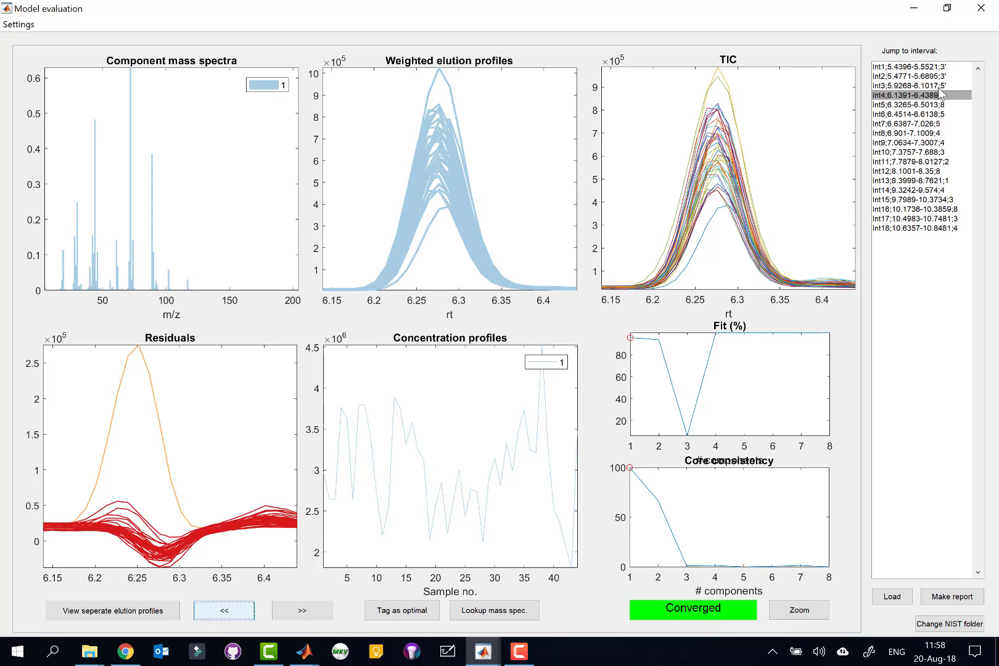
Step: Compare the eight-component model of interval 5 with the one-component model of interval 4, and return to interval 5
{"action": "left_click", "coordinate": [906, 108]}
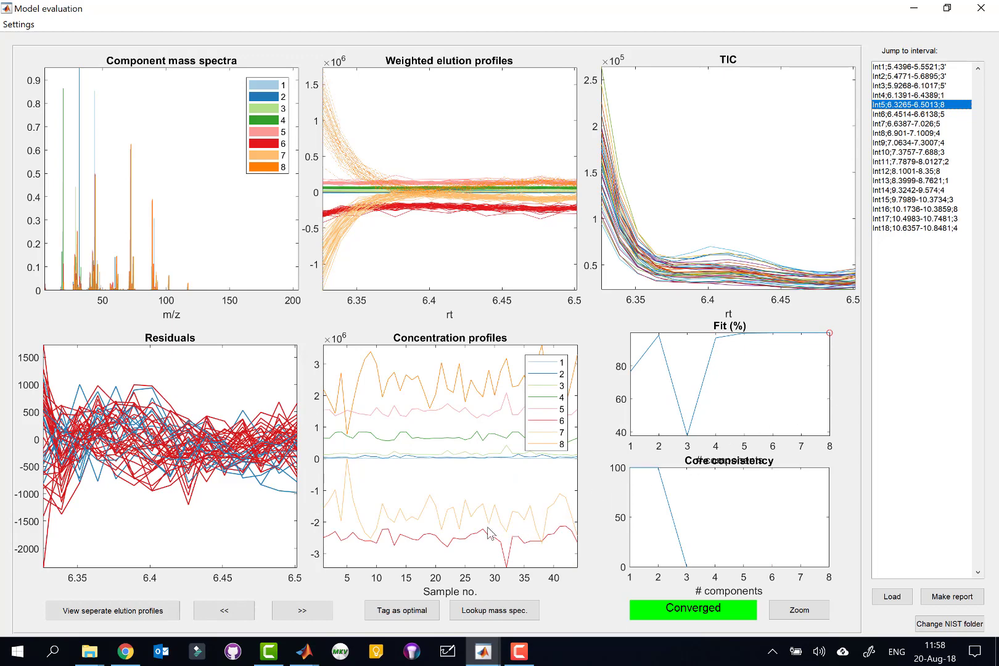
{"action": "left_click", "coordinate": [889, 95]}
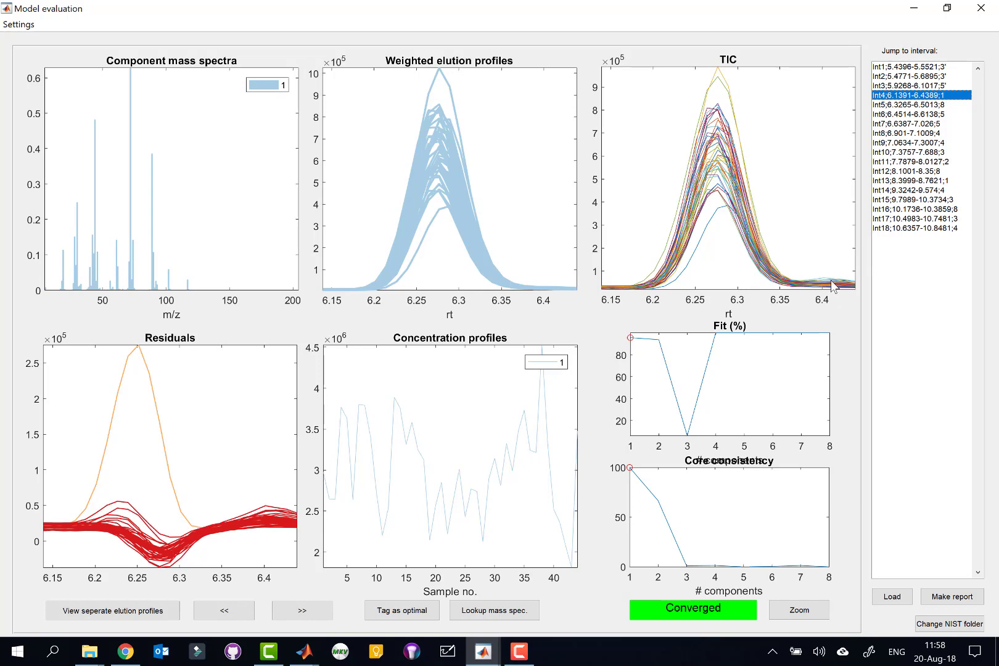
{"action": "left_click", "coordinate": [911, 105]}
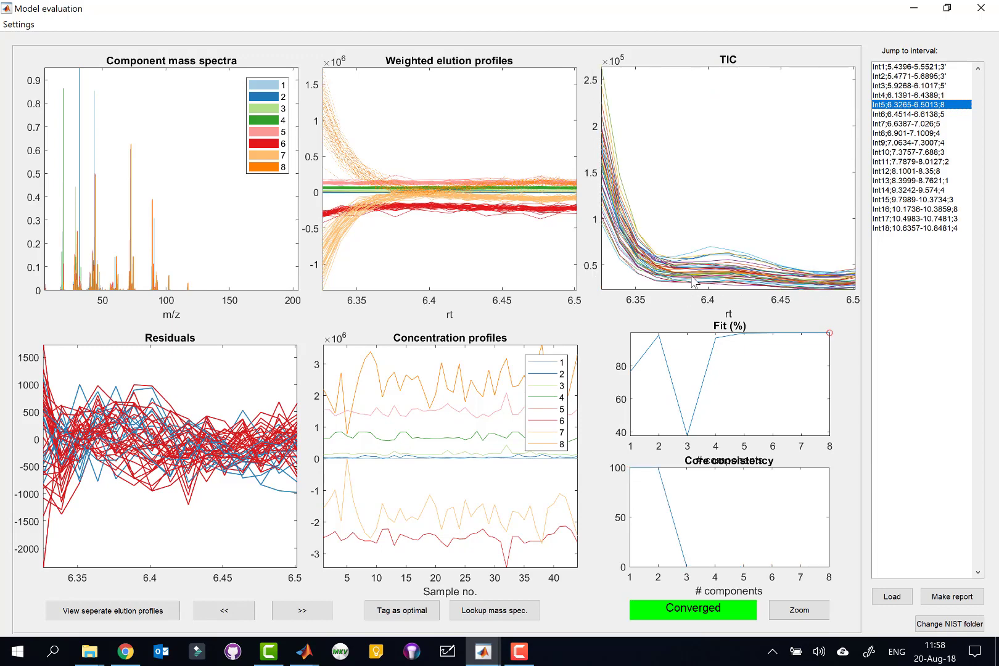
Step: Examine the separate elution profiles of interval 5's eight-component model in an enlarged figure placed clear of the TIC plot
{"action": "left_click", "coordinate": [131, 616]}
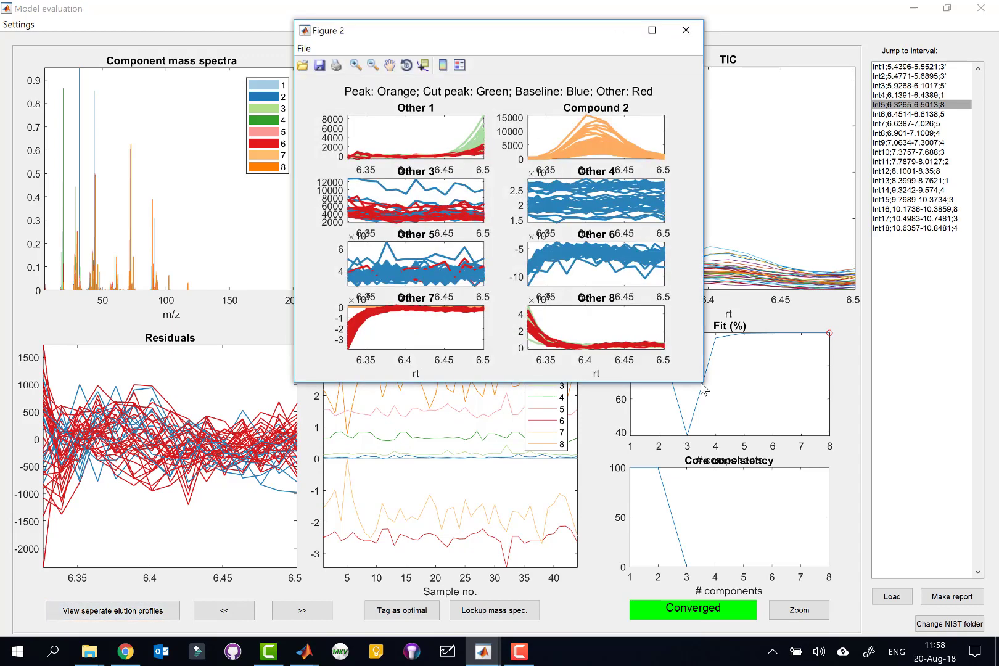
{"action": "left_click_drag", "start_coordinate": [703, 384], "coordinate": [712, 578]}
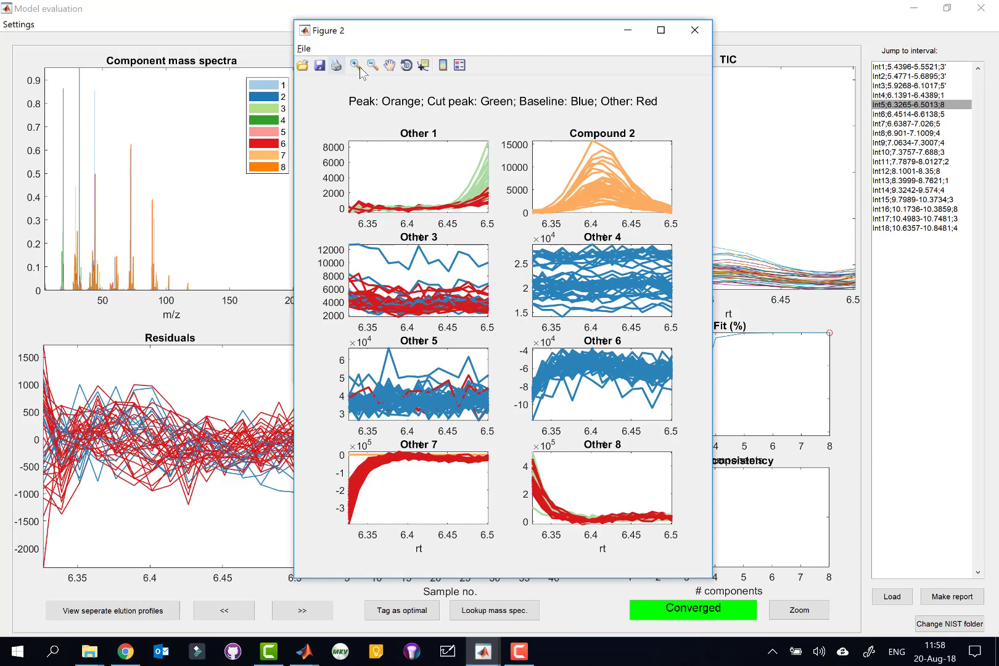
{"action": "left_click_drag", "start_coordinate": [534, 42], "coordinate": [318, 47]}
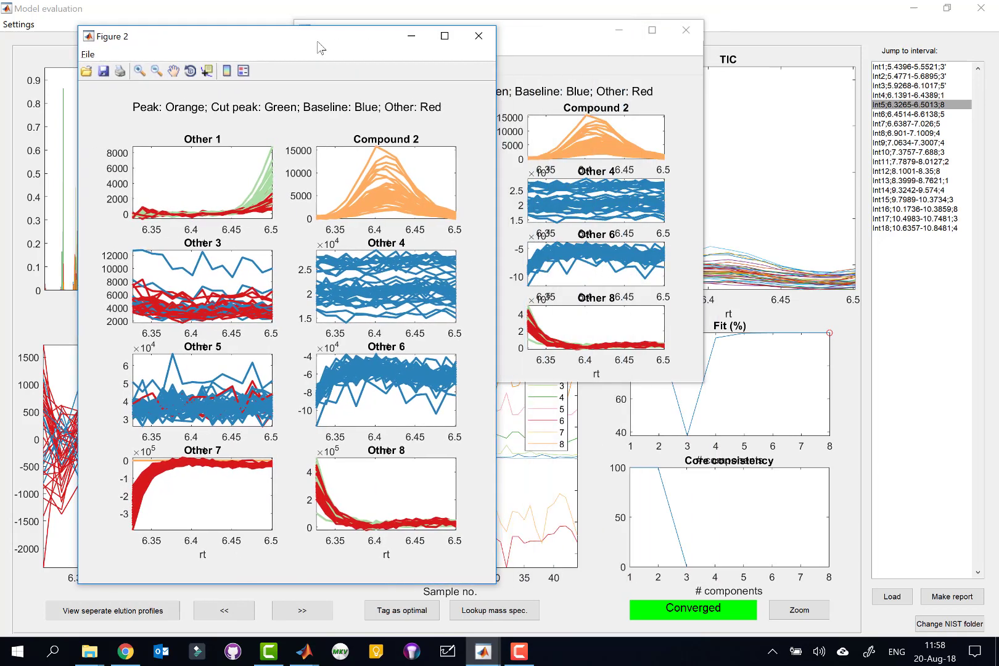
{"action": "left_click", "coordinate": [686, 32]}
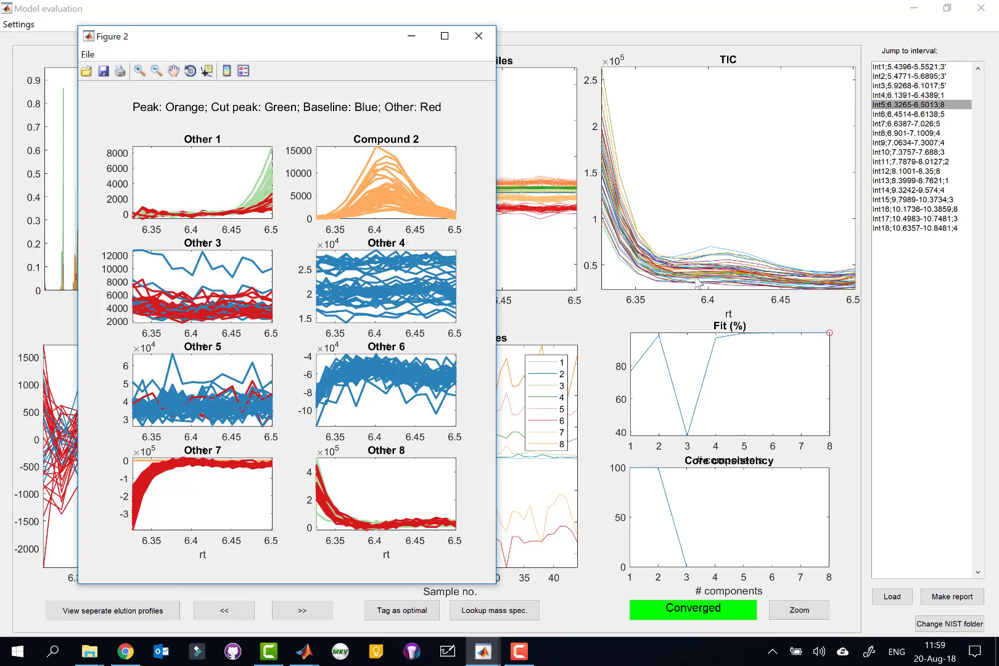
Step: Go to the models of interval 6
{"action": "left_click", "coordinate": [892, 115]}
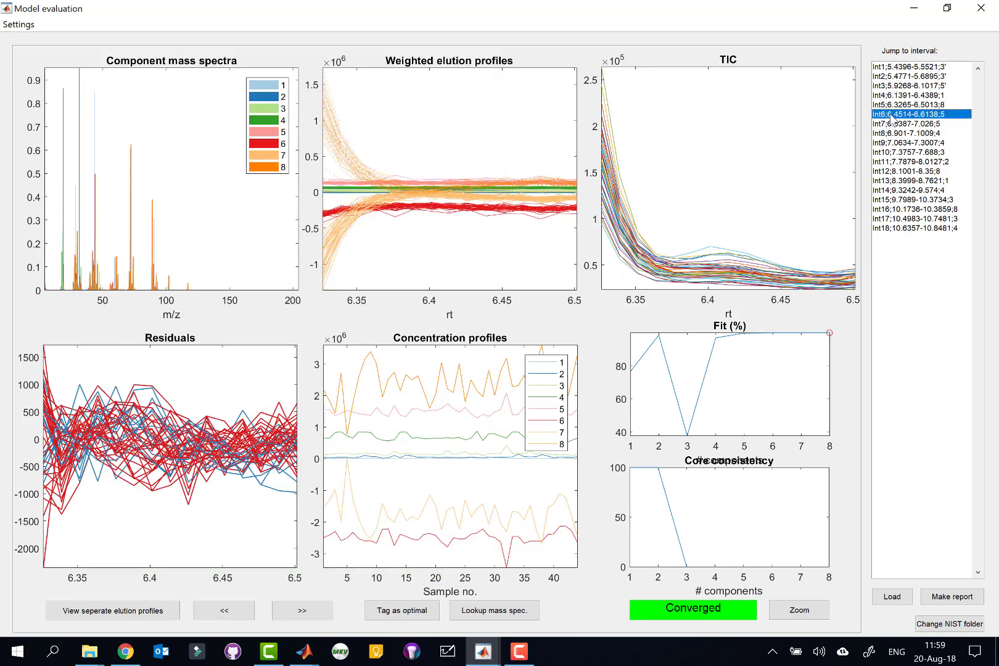